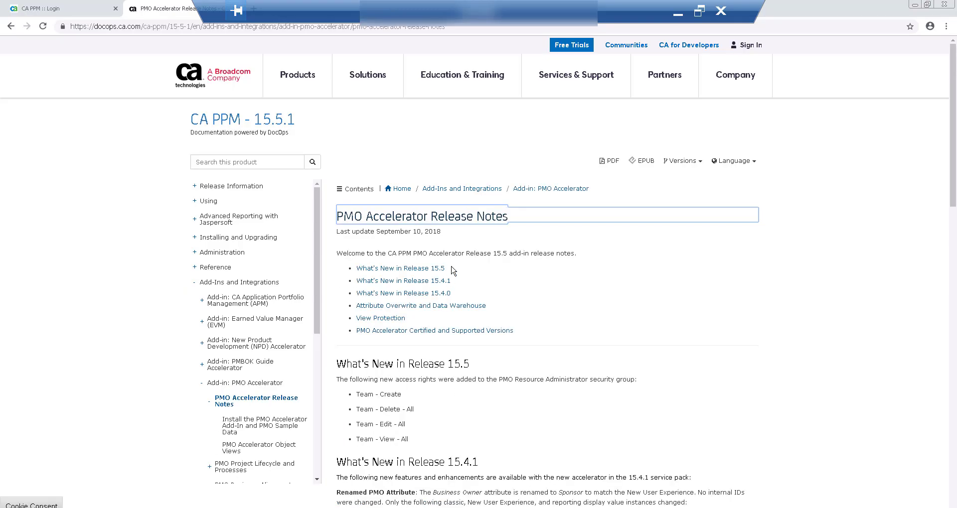
Read the PMO Accelerator install steps, then open the Add-in: PMO Accelerator overview page
left_click(261, 428)
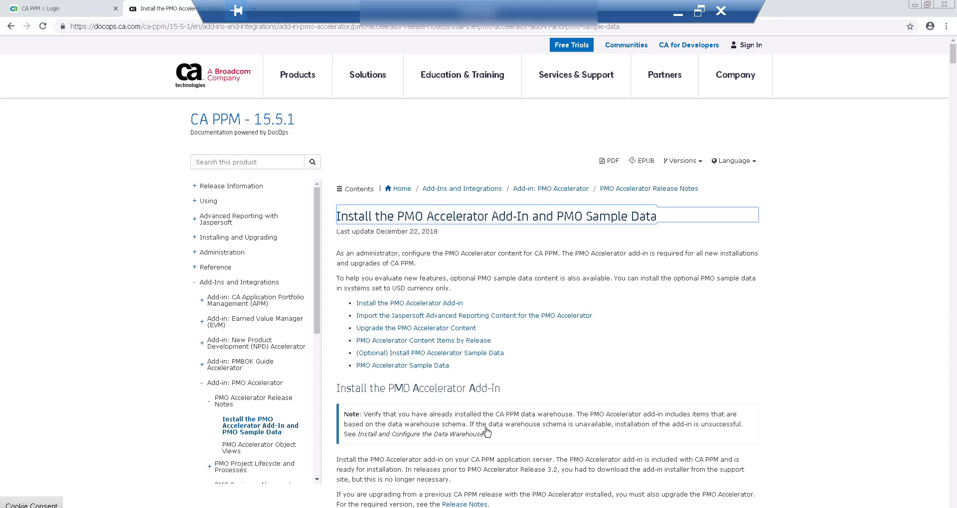
scroll(487, 433, "down", 1)
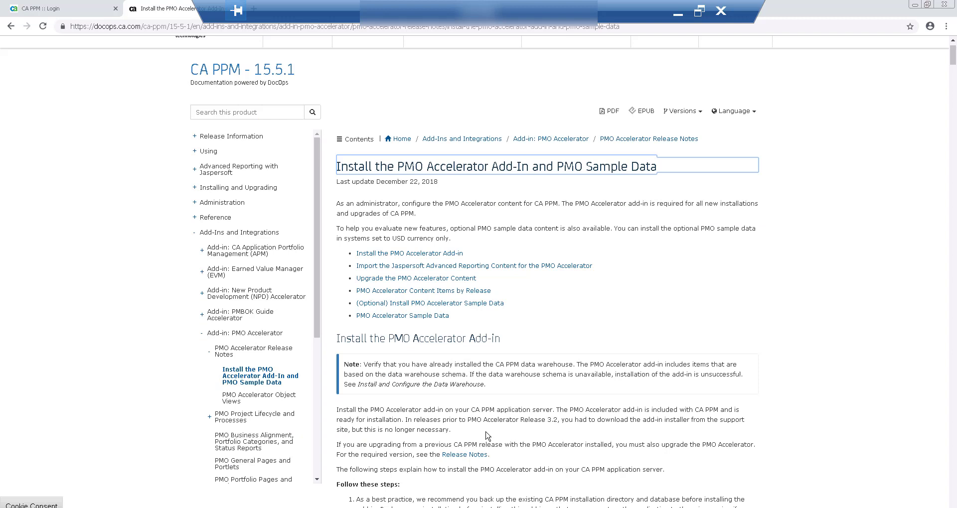
scroll(487, 435, "down", 1)
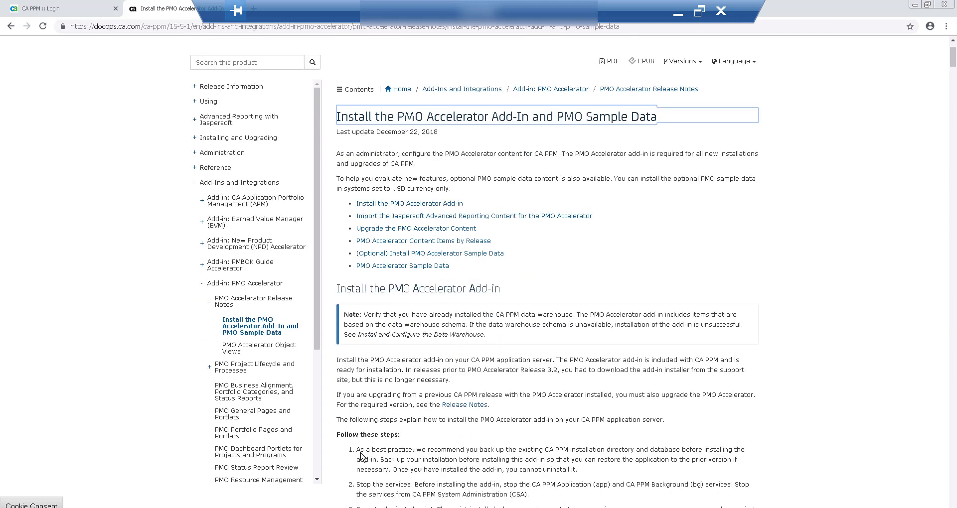
scroll(362, 455, "down", 1)
scroll(371, 443, "down", 1)
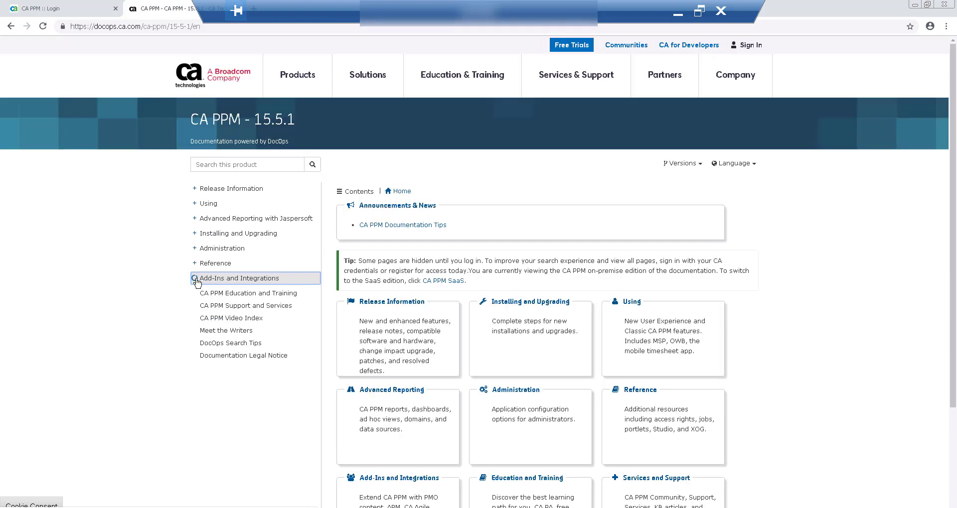
left_click(196, 278)
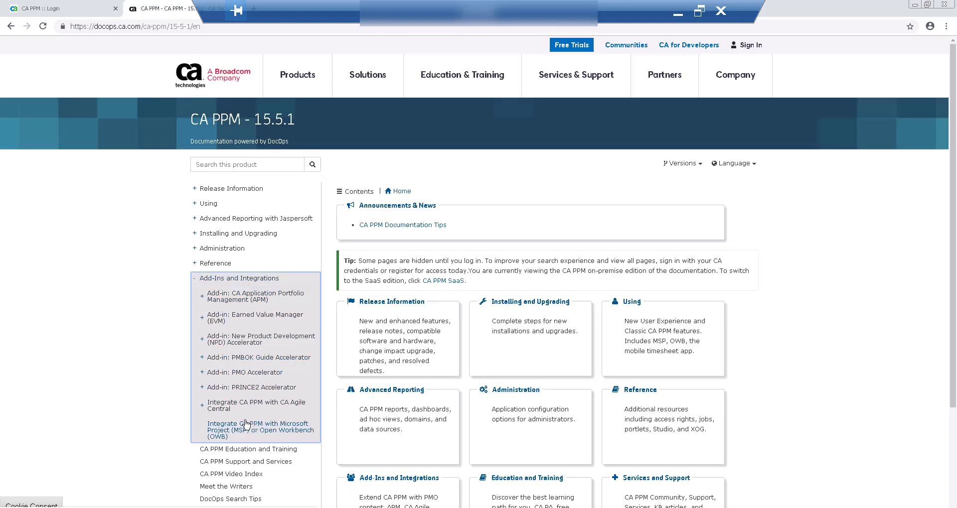
left_click(235, 373)
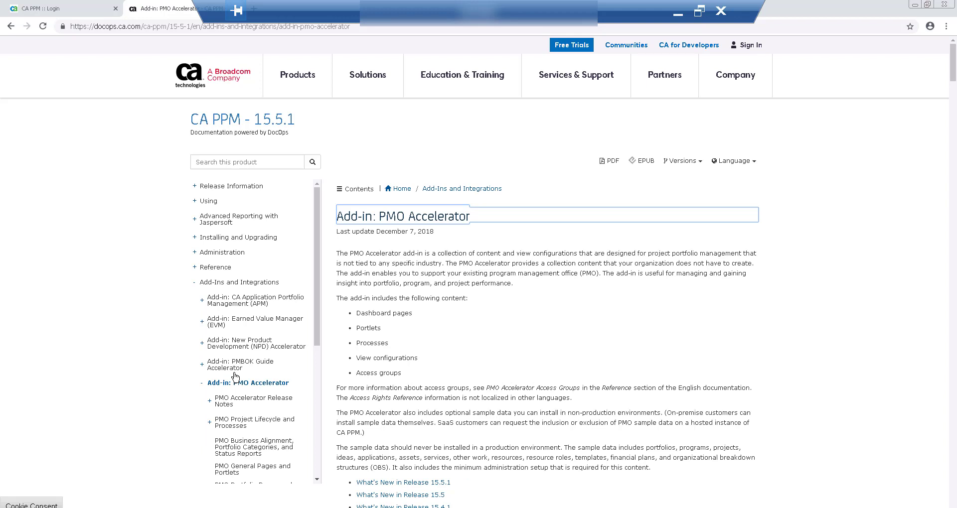
Log in to CA PPM with the administrator username and password
key("ctrl+1")
key("Tab")
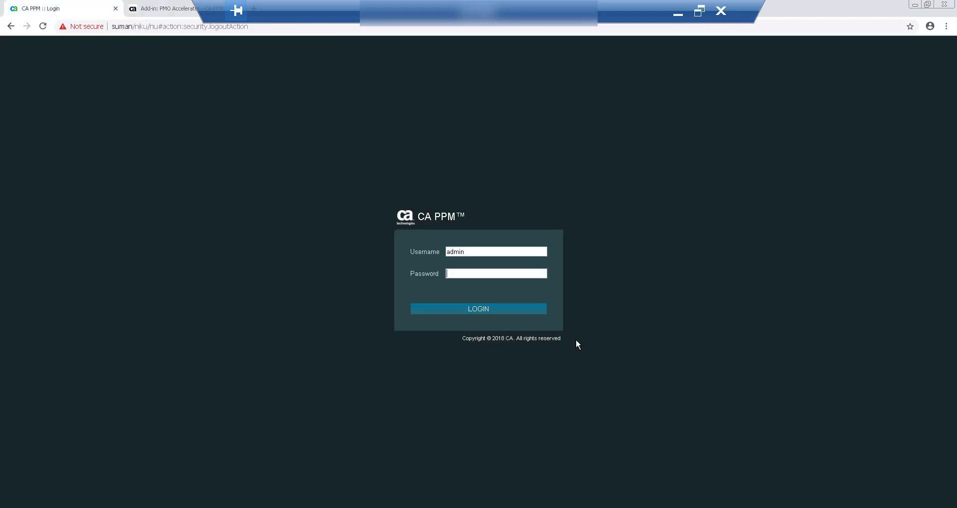
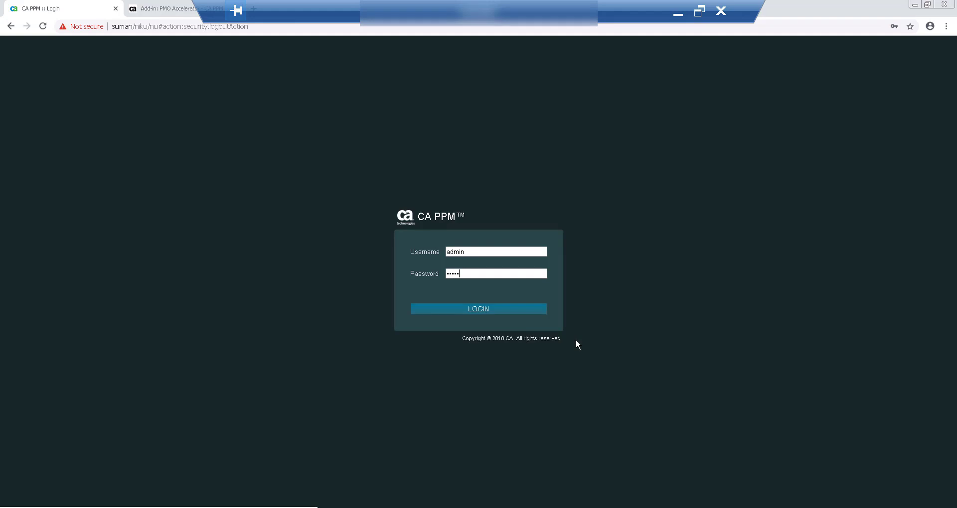
key("Return")
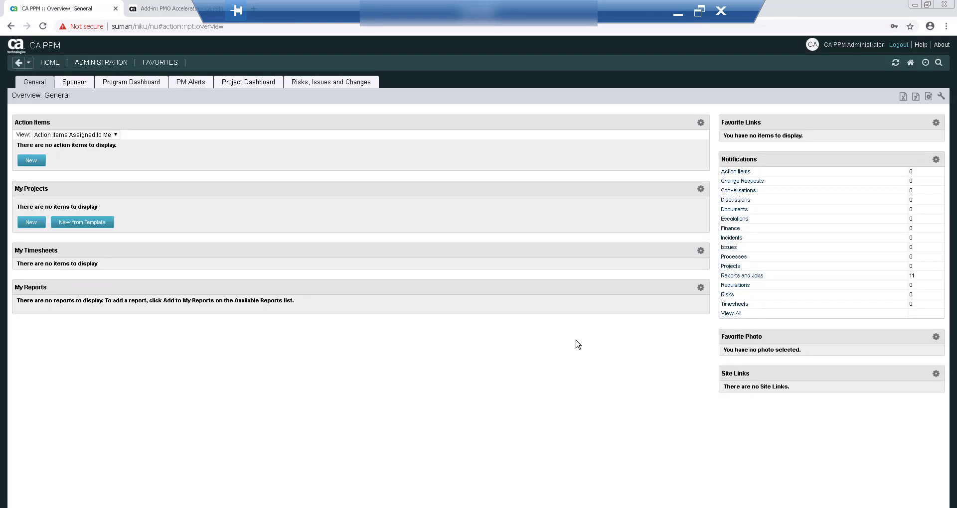
Open the CA PPM Administrator resource from Administration's Resources list
left_click(112, 69)
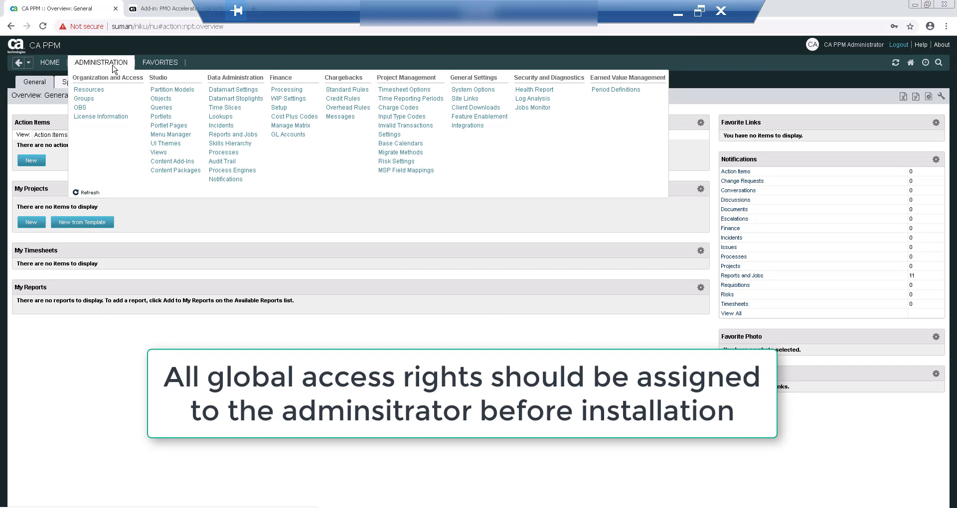
left_click(89, 90)
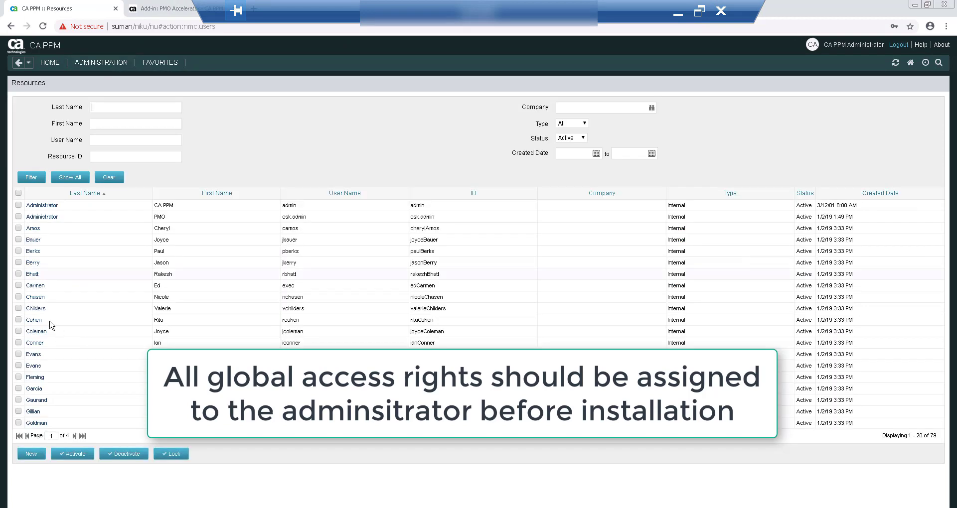
left_click(42, 205)
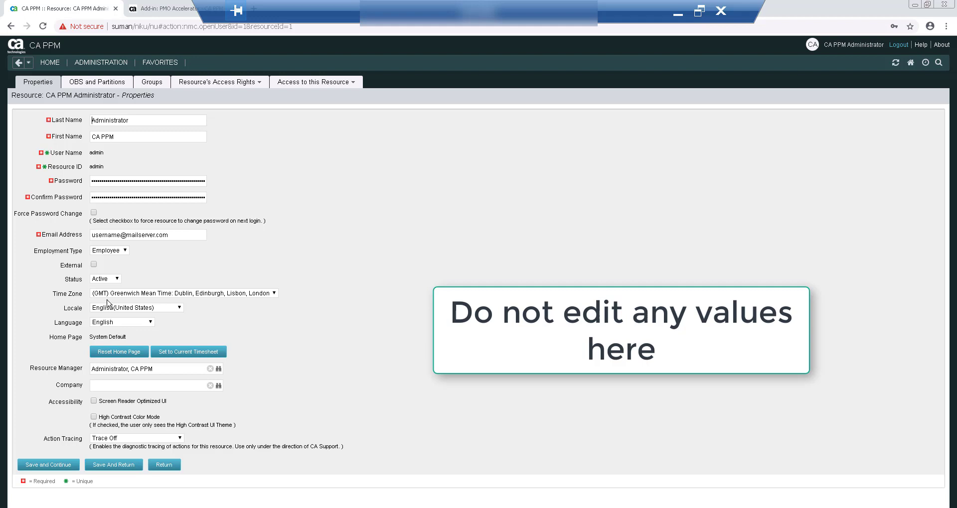
Confirm no Global access rights remain to add for the Administrator, then log out
left_click(259, 83)
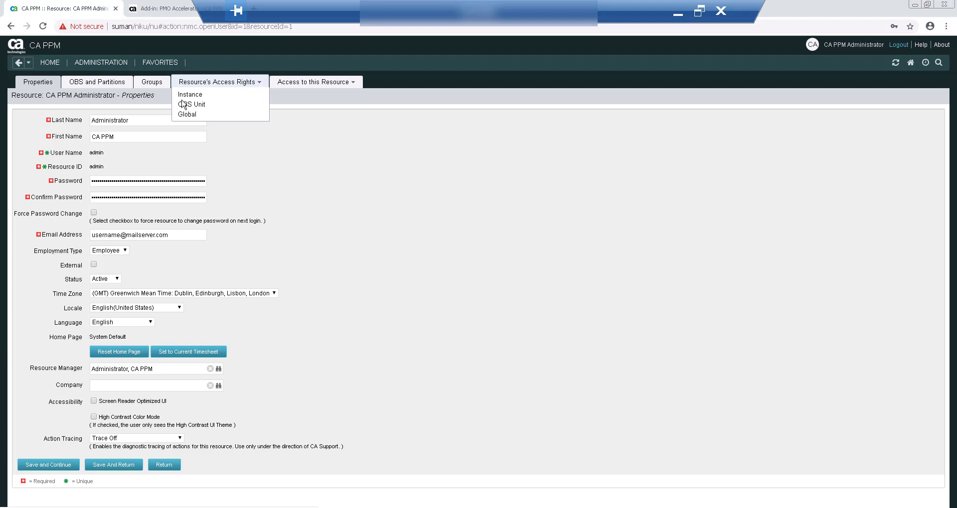
left_click(186, 115)
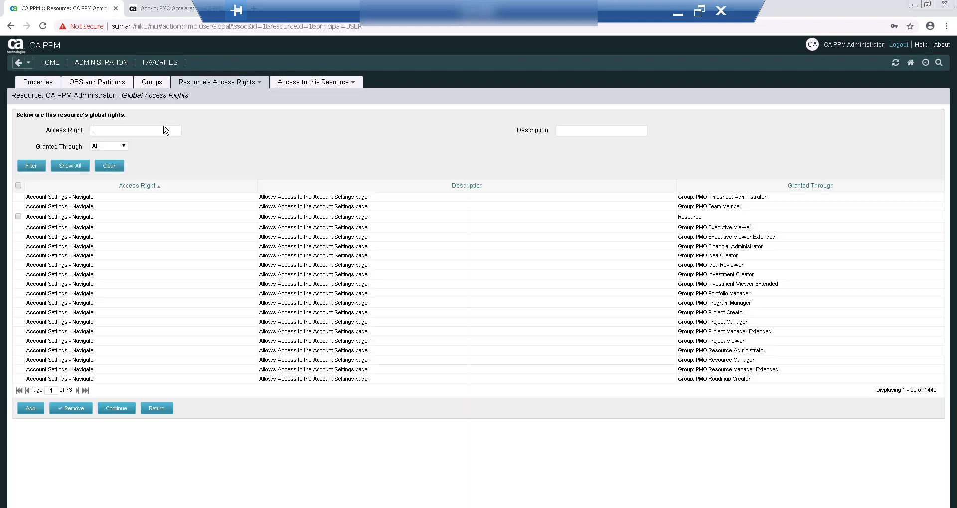
left_click(33, 409)
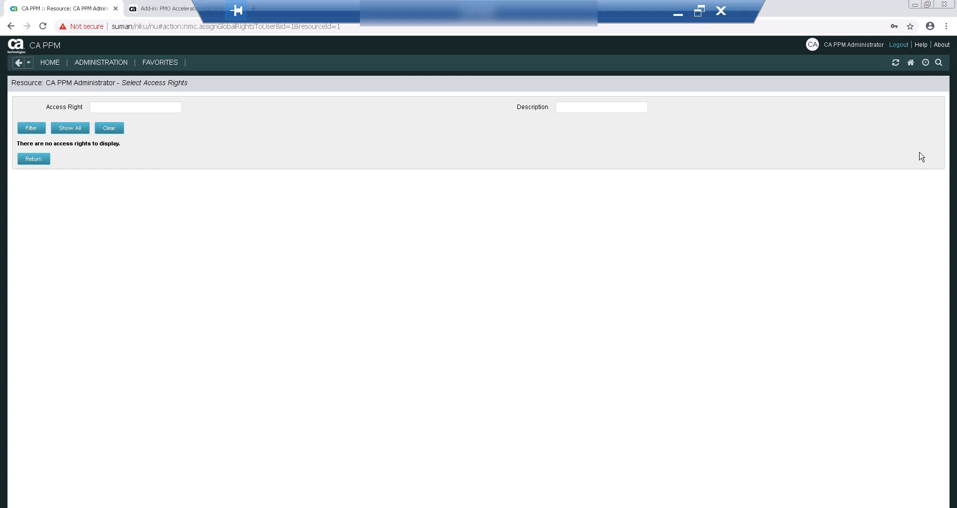
left_click(899, 46)
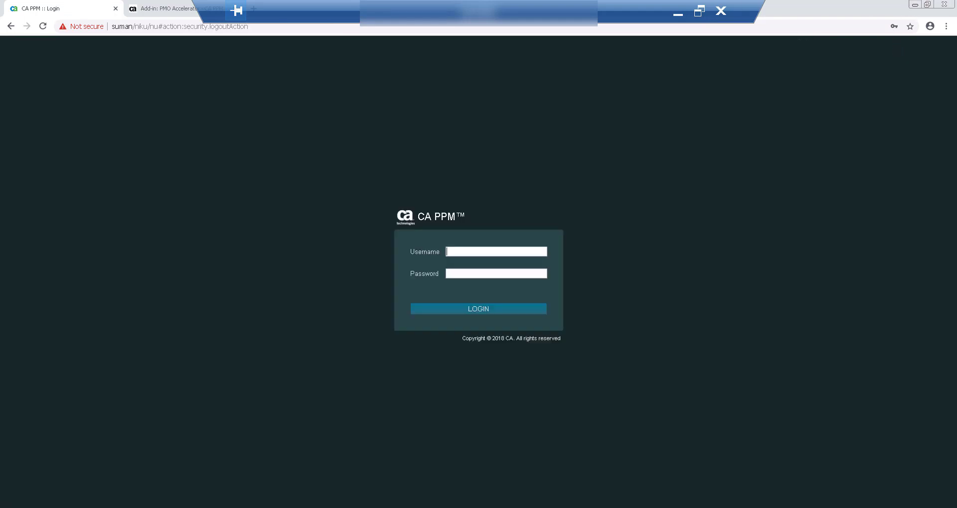
In a new Command Prompt, run 'service stop all' and verify with 'service status all'
left_click(915, 5)
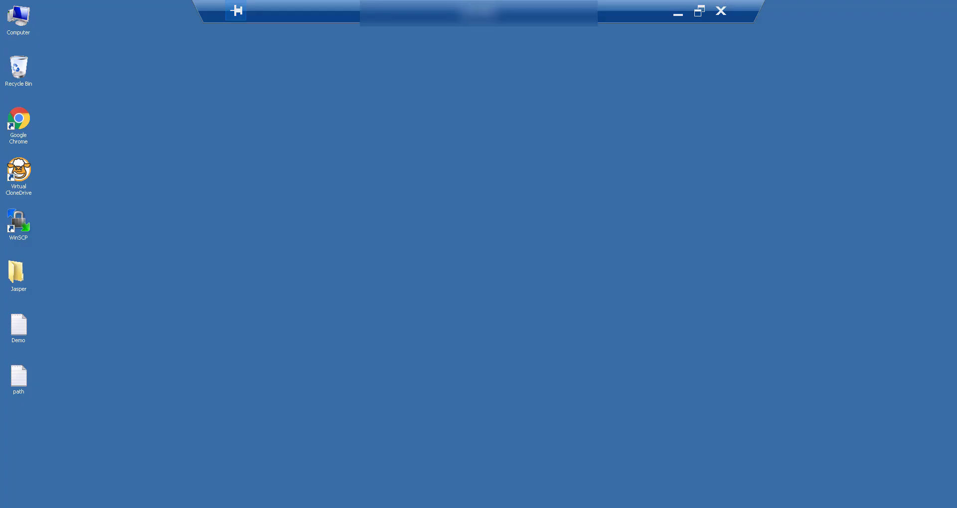
key("super")
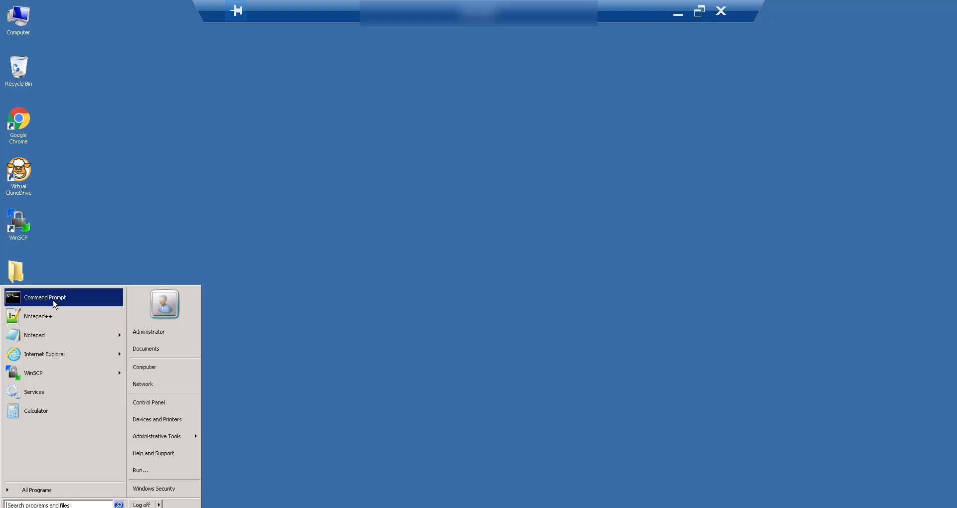
left_click(56, 304)
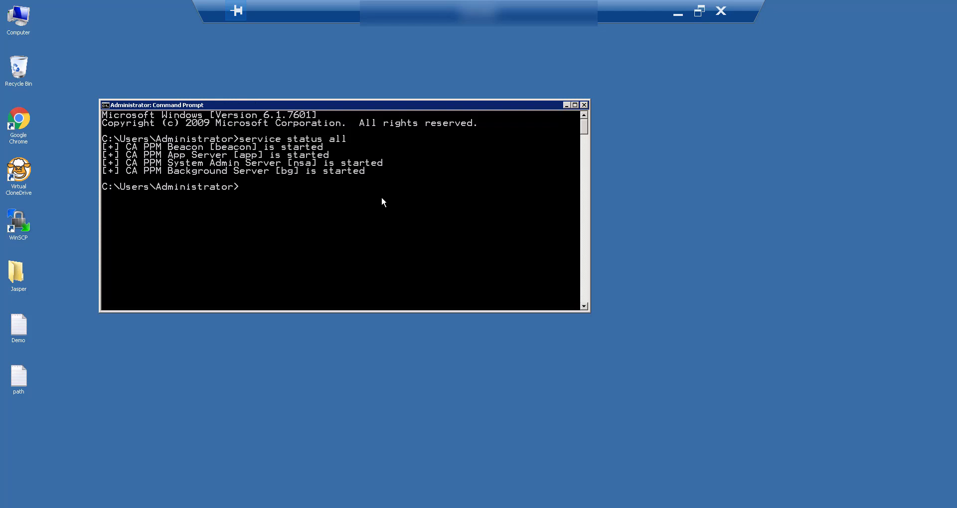
type("ervice ")
type("stop all")
key("Return")
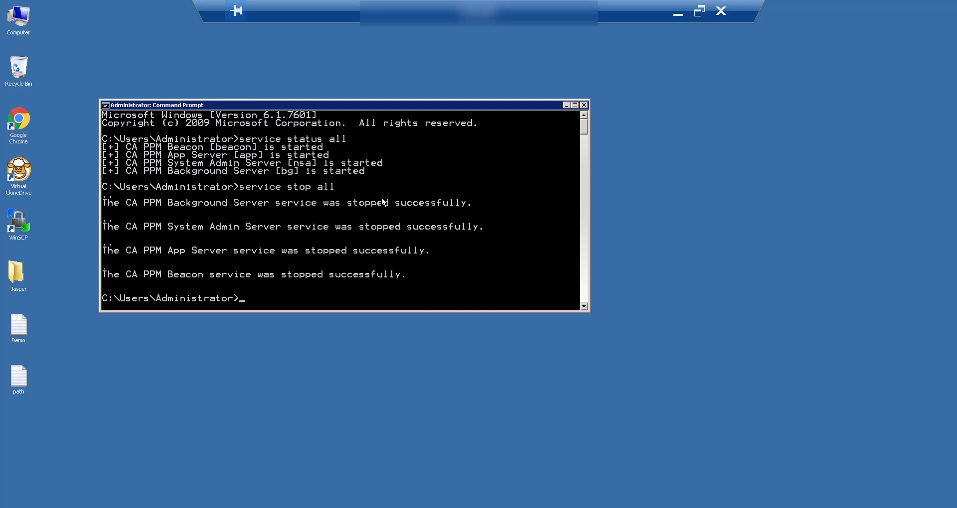
type("ser")
type("vice status")
type(" all")
key("Return")
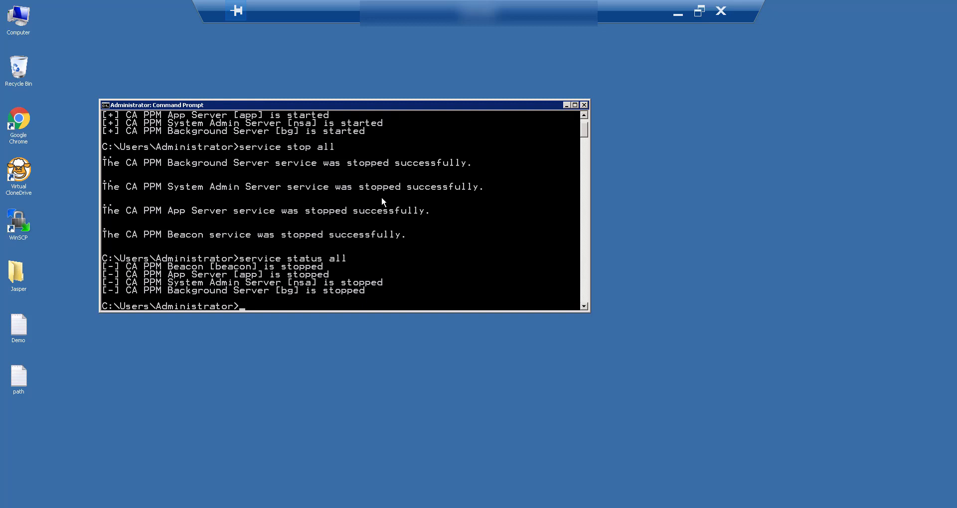
Run 'admin content csk', check 'service status all', then run 'service start all'
type("content c")
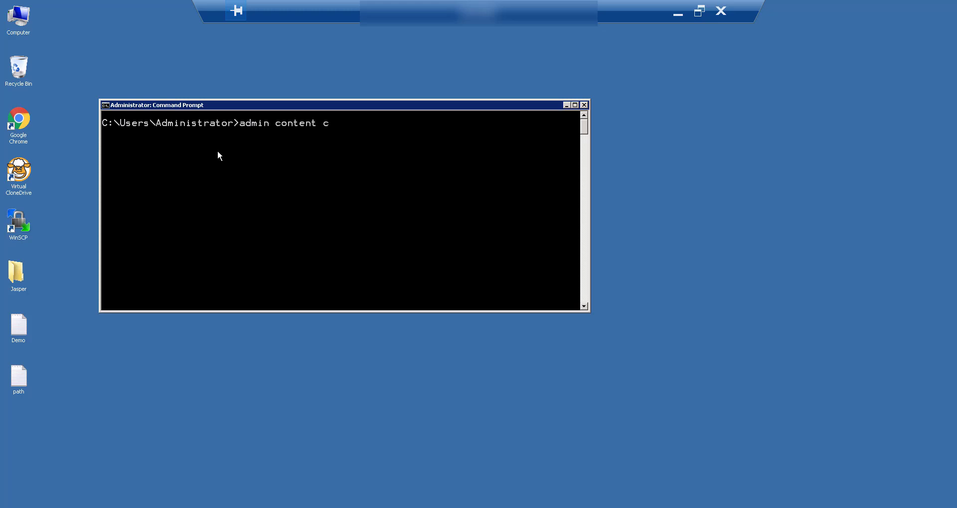
type("sk")
key("Return")
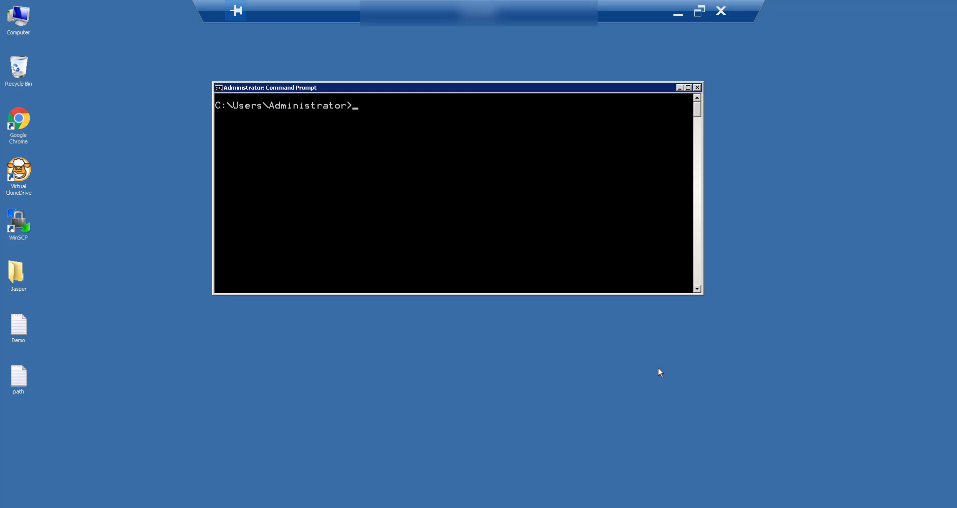
type("ser")
type("vice sta")
type("tus")
type(" all")
key("Return")
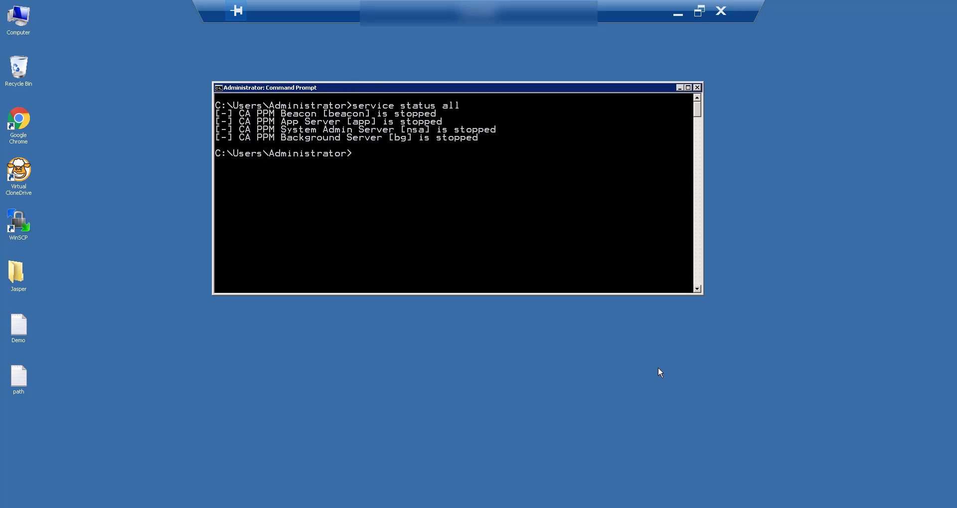
type("service s")
type("tart all")
key("Return")
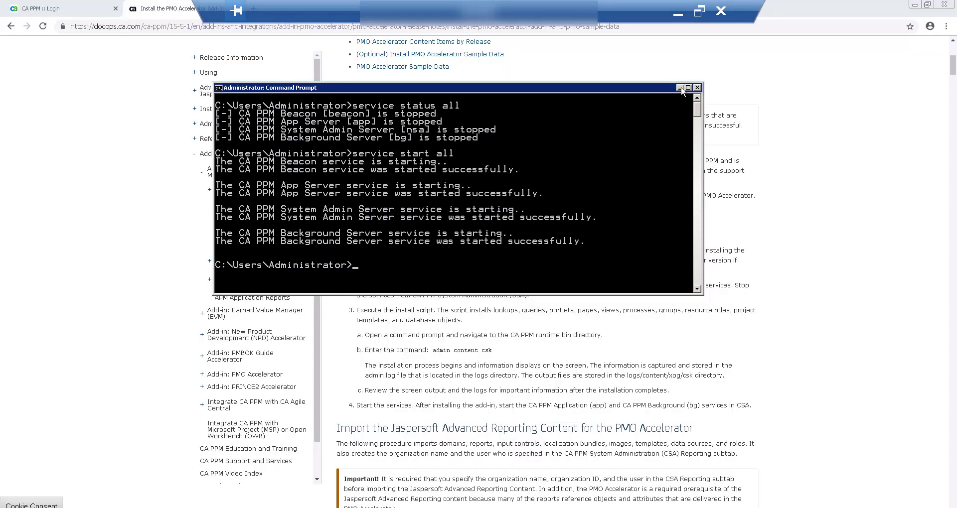
Log back in as administrator and open the Content Add-Ins list under Administration
key("ctrl+Page_Up")
type("a")
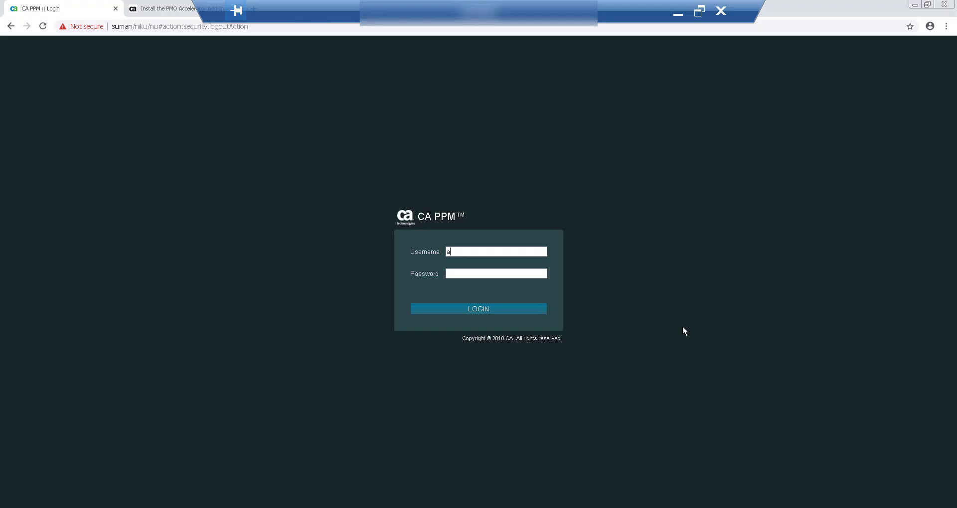
type("dmin")
key("Tab")
key("Return")
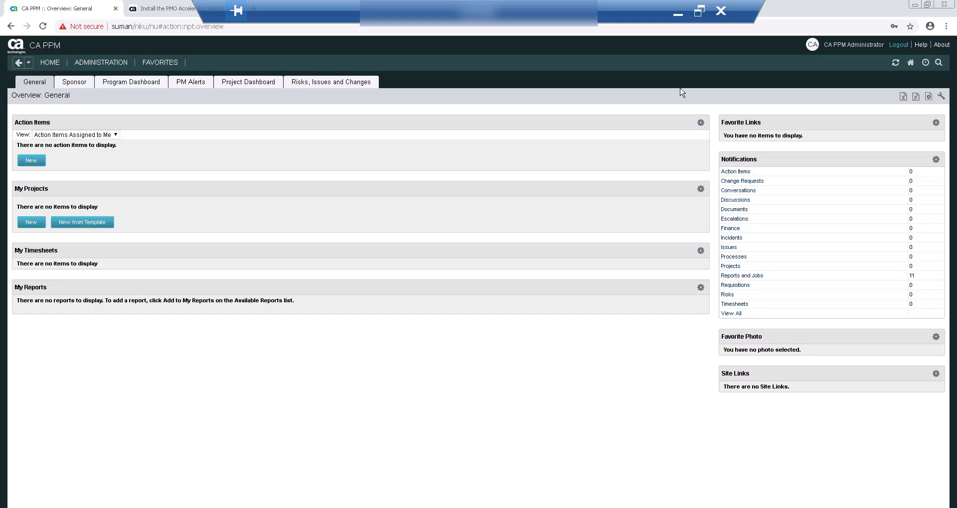
left_click(119, 65)
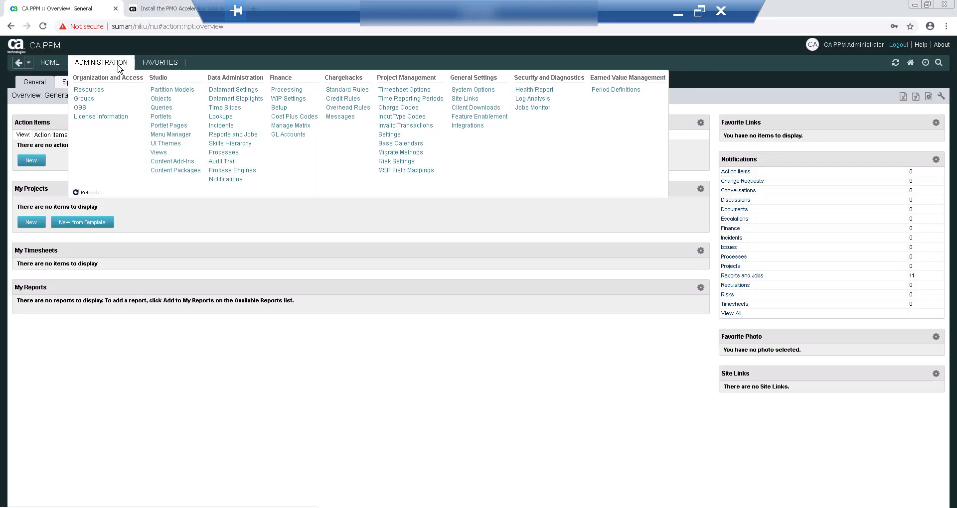
left_click(184, 162)
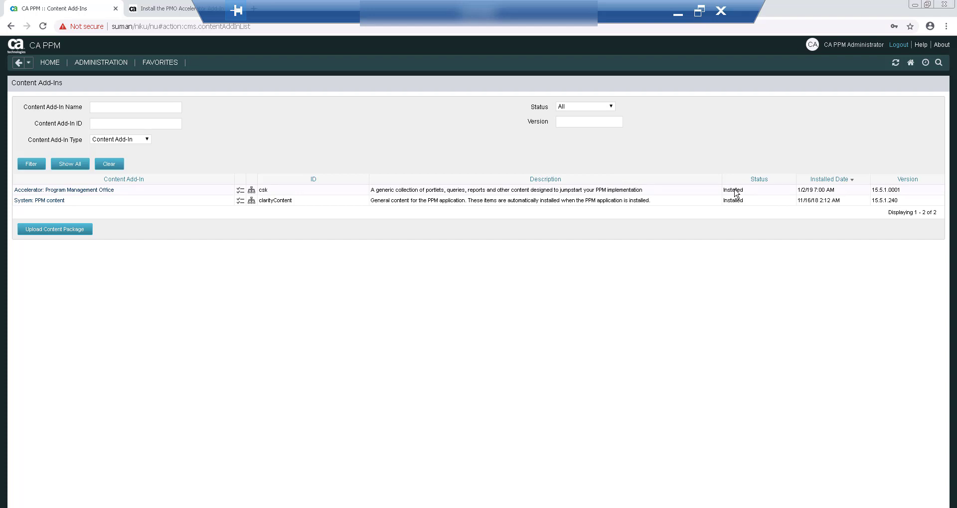
Open the Accelerator: Program Management Office Items tab and page to the last of 610 items
left_click(101, 191)
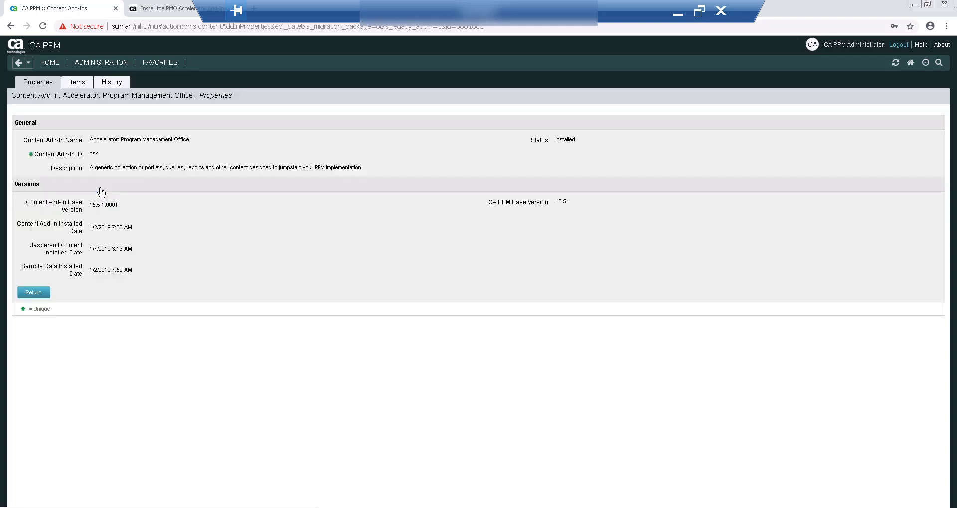
left_click(83, 86)
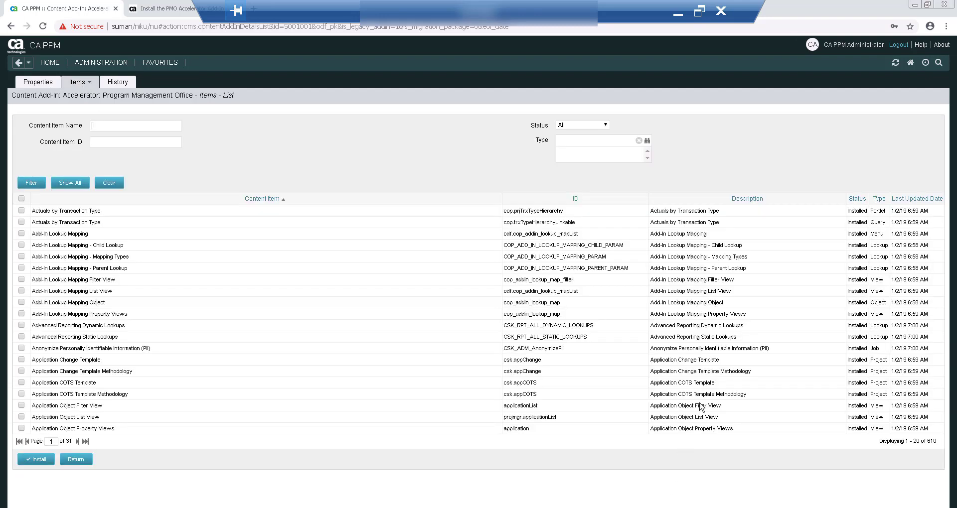
left_click(647, 141)
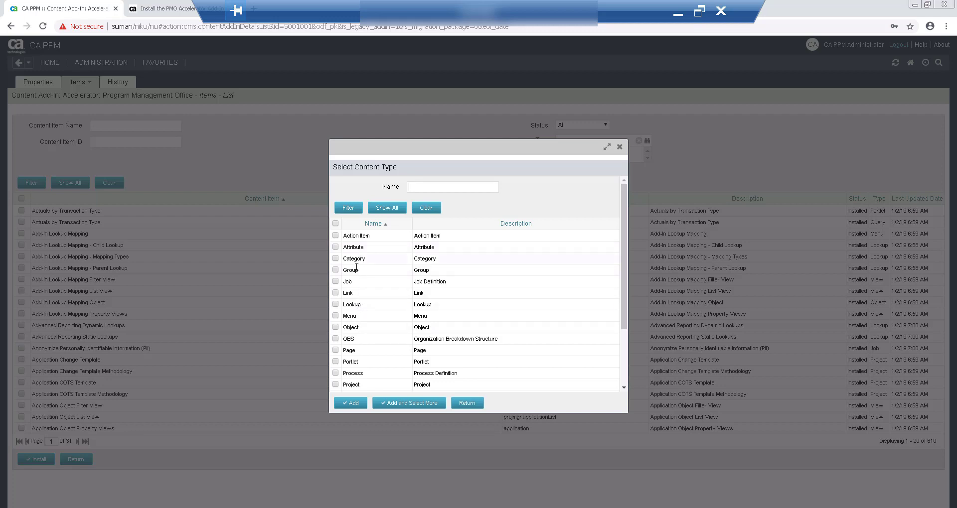
left_click(620, 148)
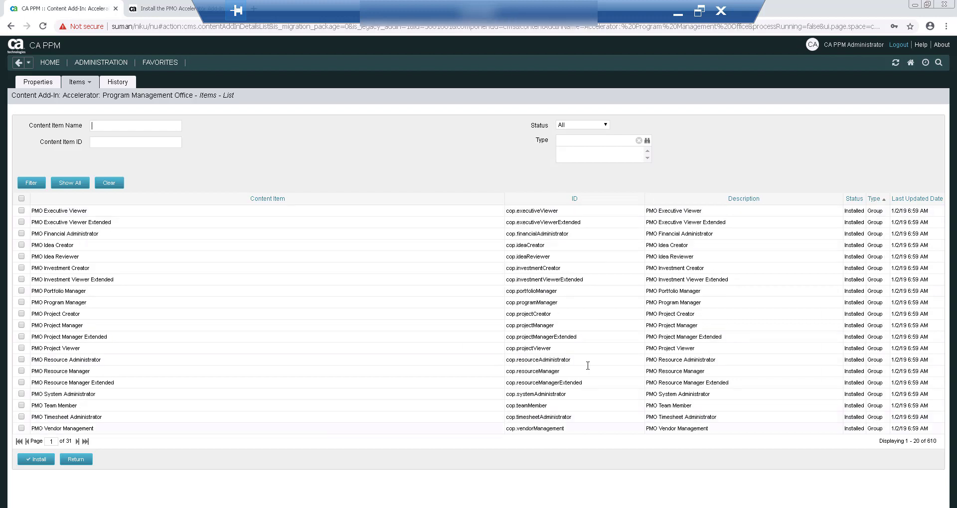
left_click(78, 442)
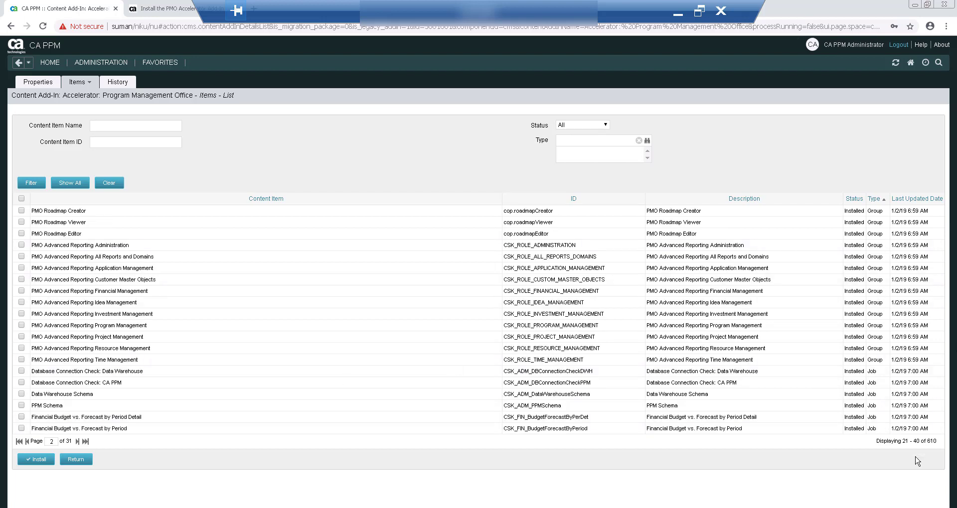
left_click(78, 442)
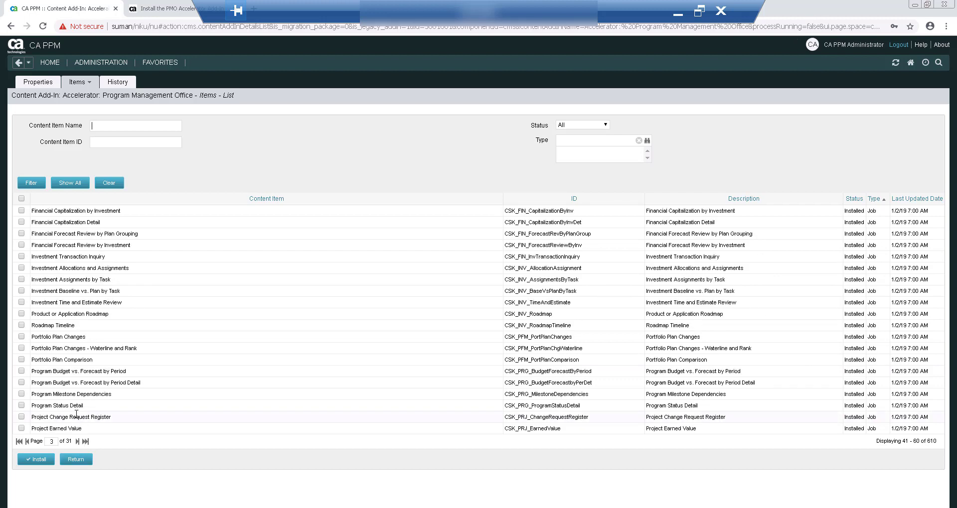
left_click(87, 444)
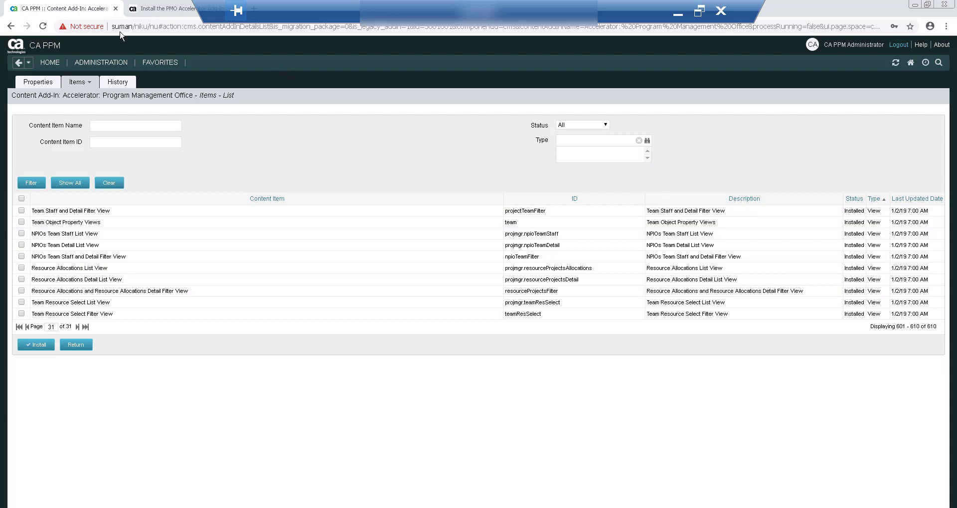
View the accelerator's History tab, then switch it to History > Content Items
left_click(125, 88)
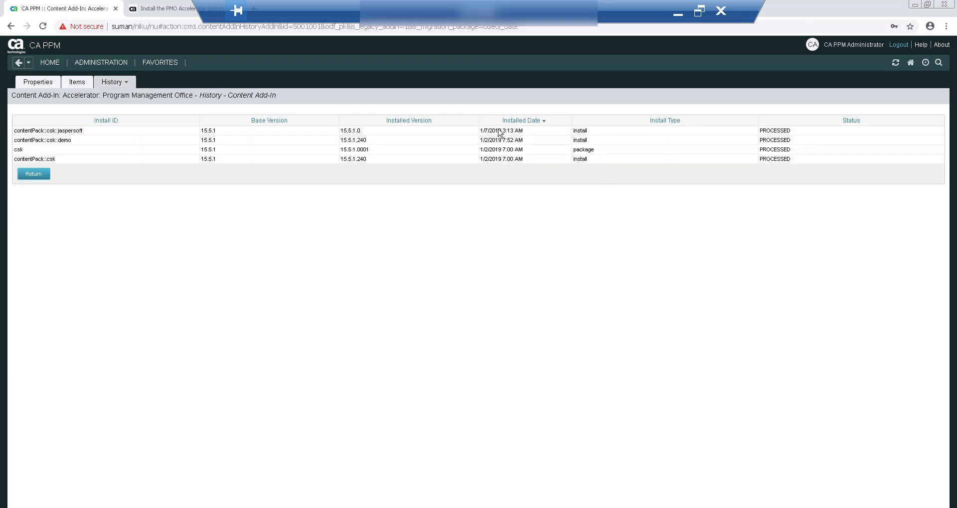
left_click_drag(489, 140, 523, 141)
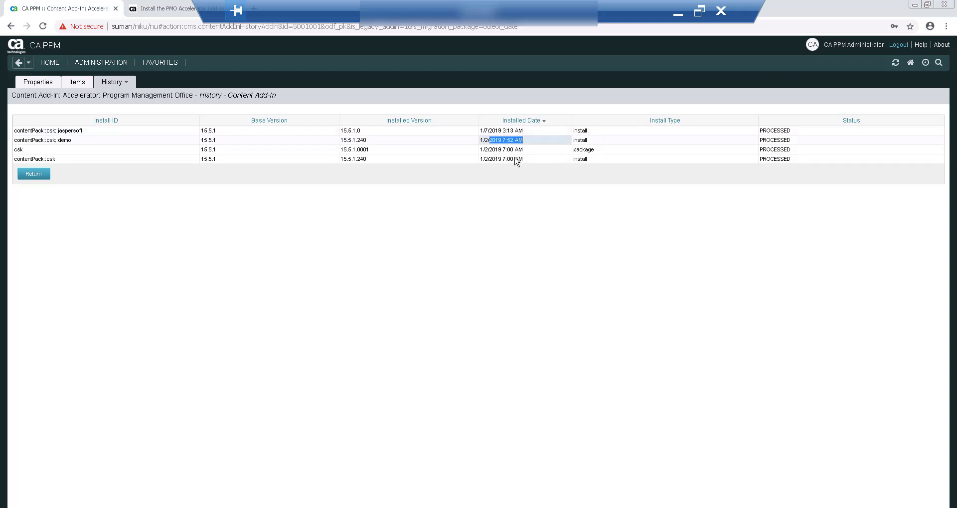
mouse_move(114, 81)
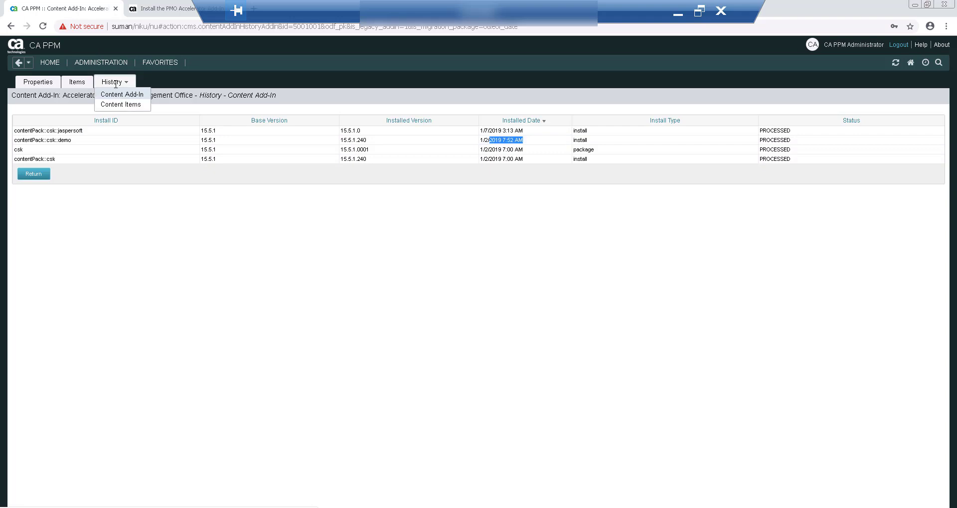
left_click(122, 104)
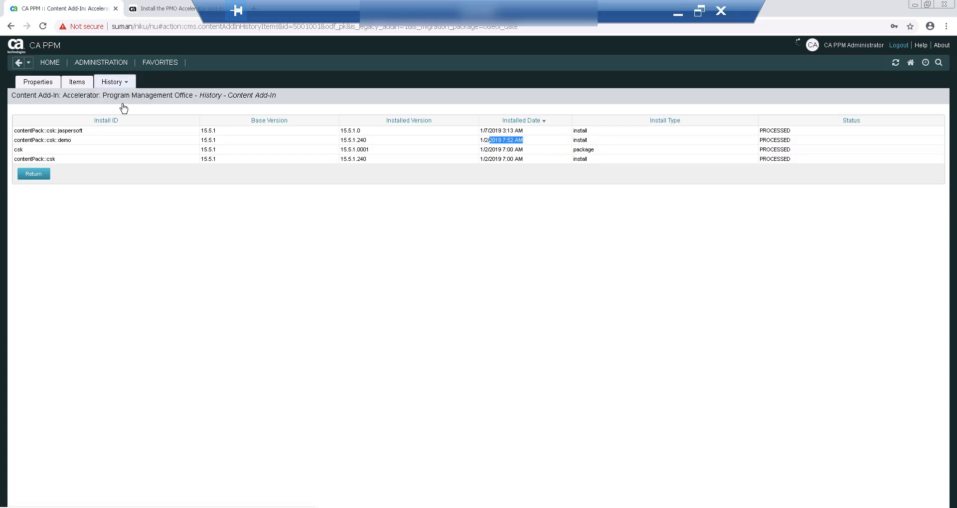